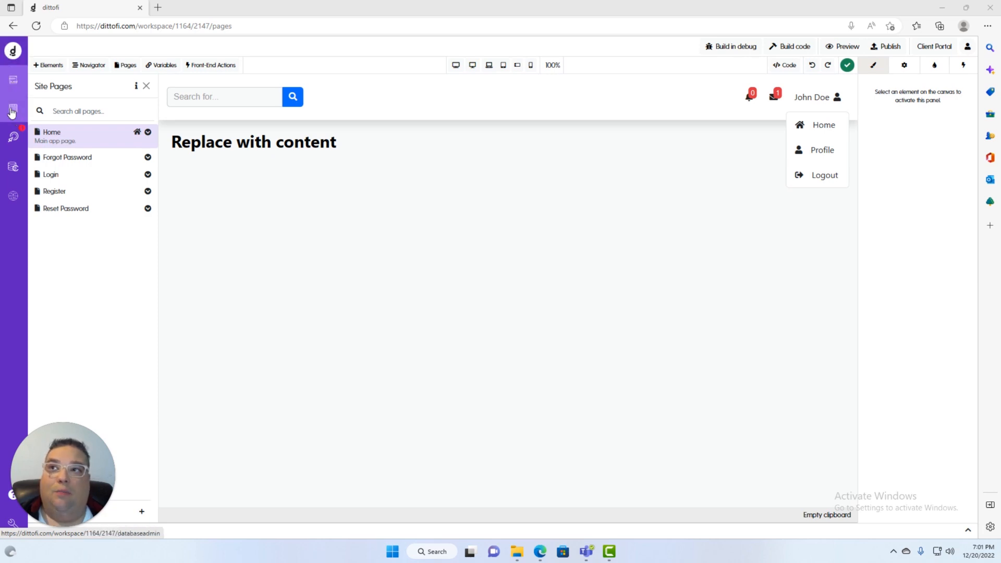
# Open the users table's database grid, showing the id, email and password columns
pyautogui.click(11, 111)
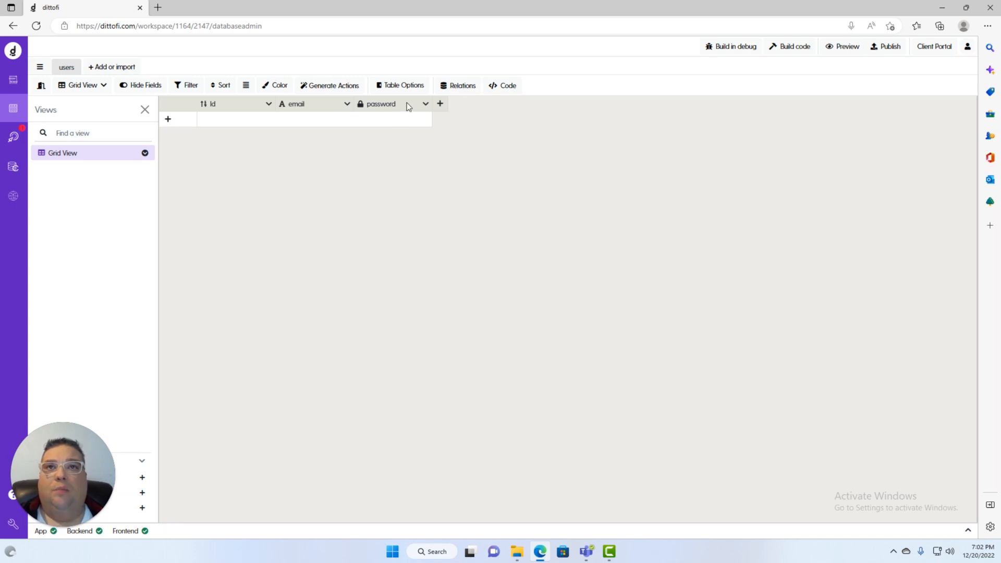
# Start a new users-table field named First_Name and scroll through the field types
pyautogui.click(440, 106)
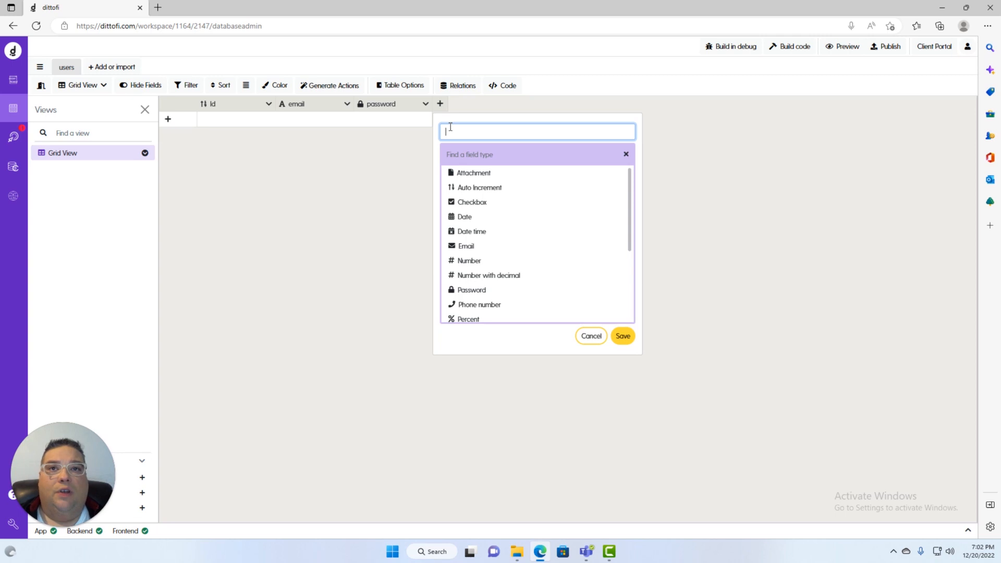
pyautogui.write('First ')
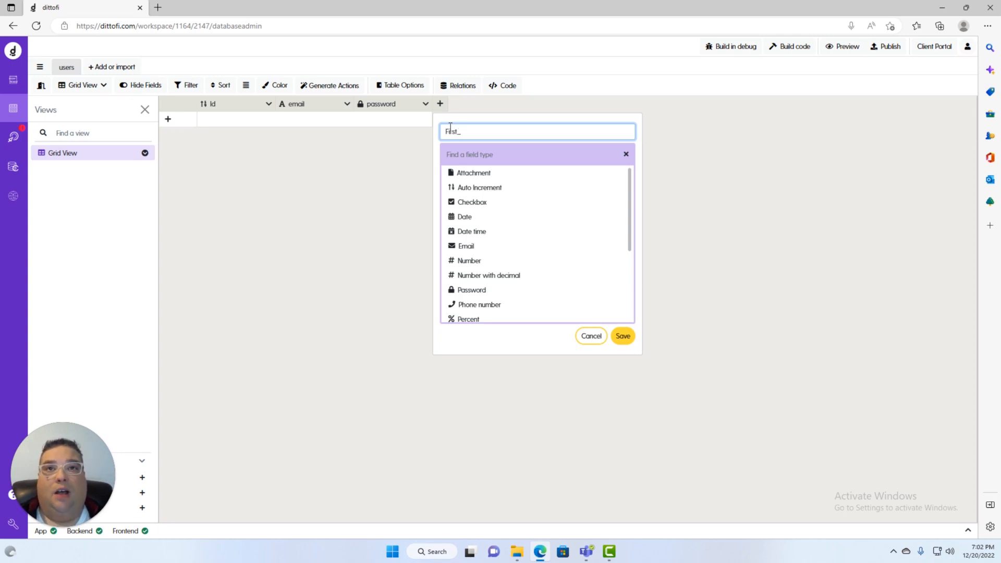
pyautogui.write('Name')
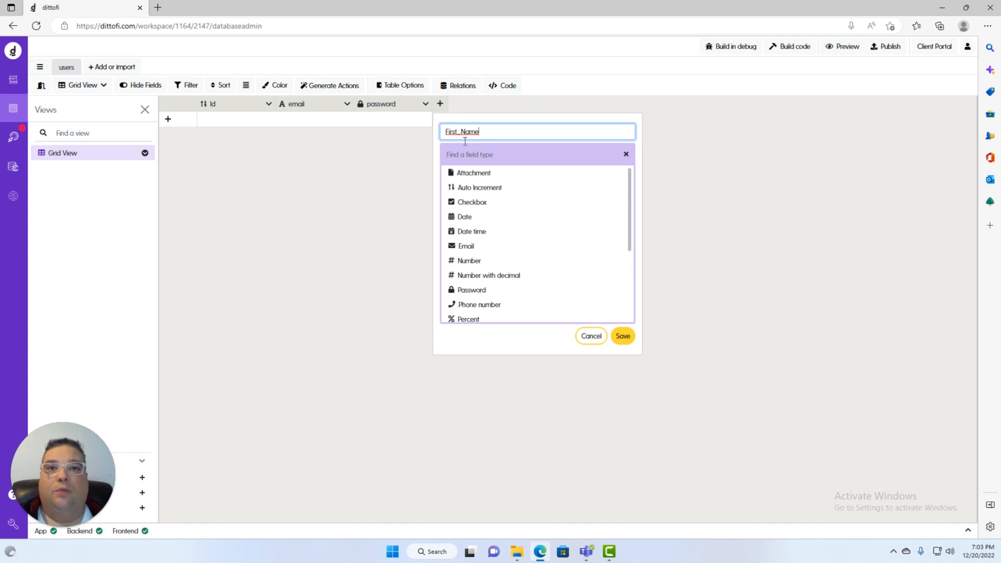
pyautogui.scroll(-3, 464, 250)
pyautogui.scroll(-1, 470, 253)
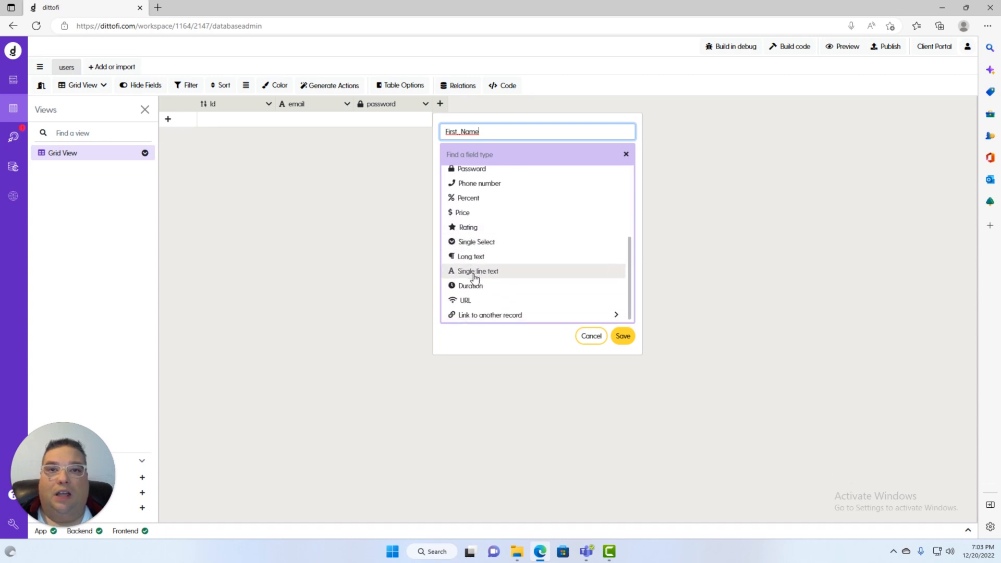
# Make First_Name a single-line text field with null values disallowed, and save it
pyautogui.click(475, 272)
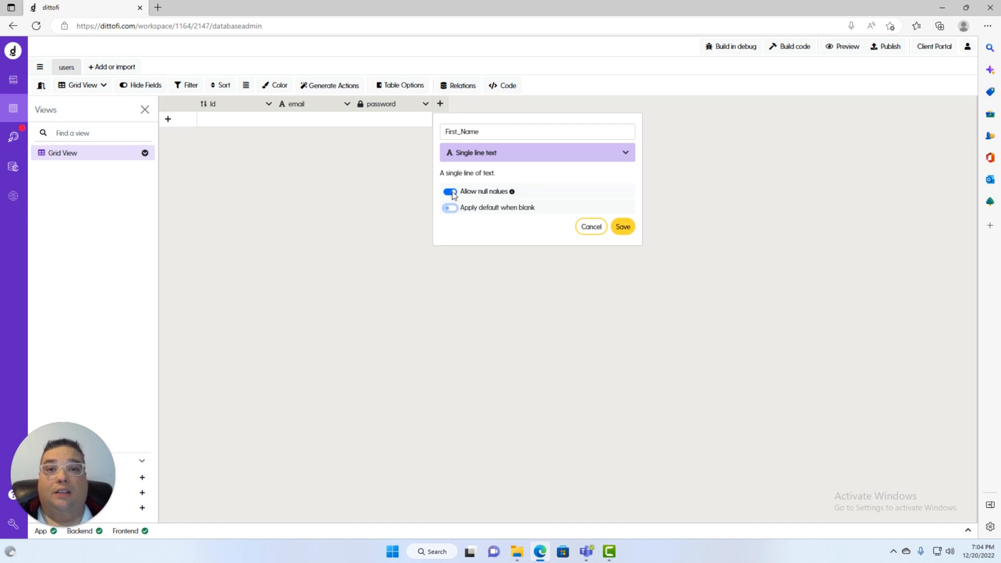
pyautogui.click(451, 192)
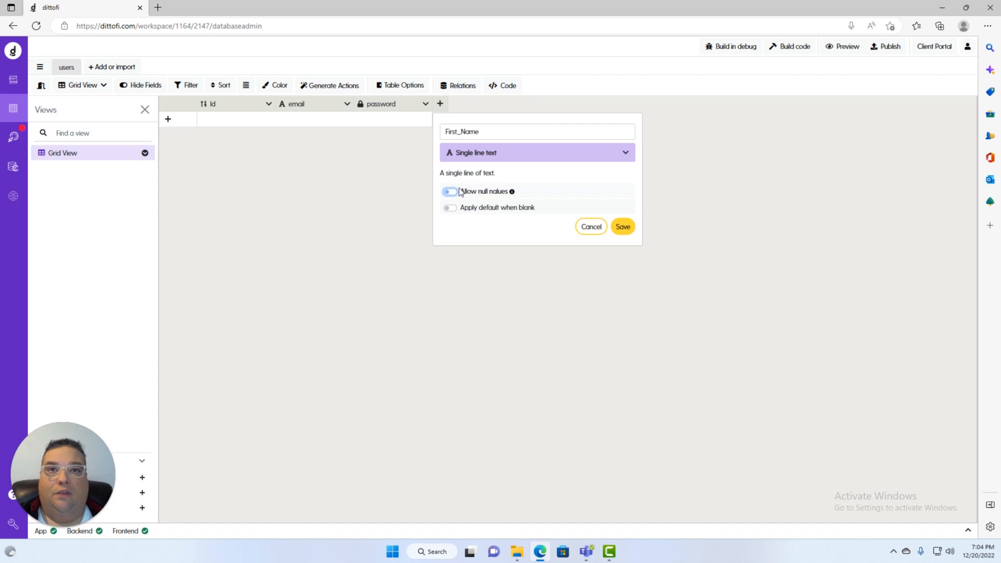
pyautogui.click(623, 228)
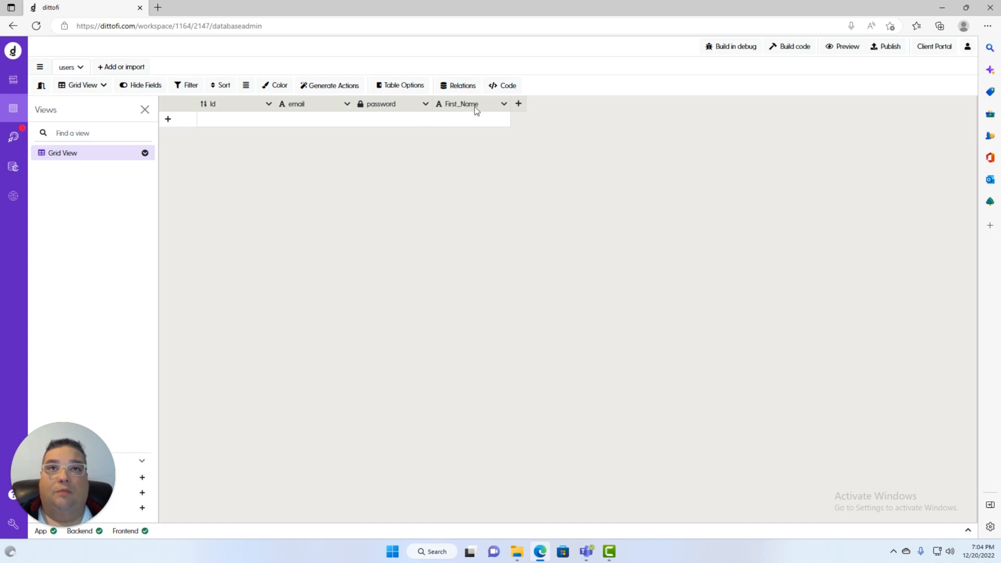
# Add a single-line text Last_Name column with null values disallowed
pyautogui.click(518, 105)
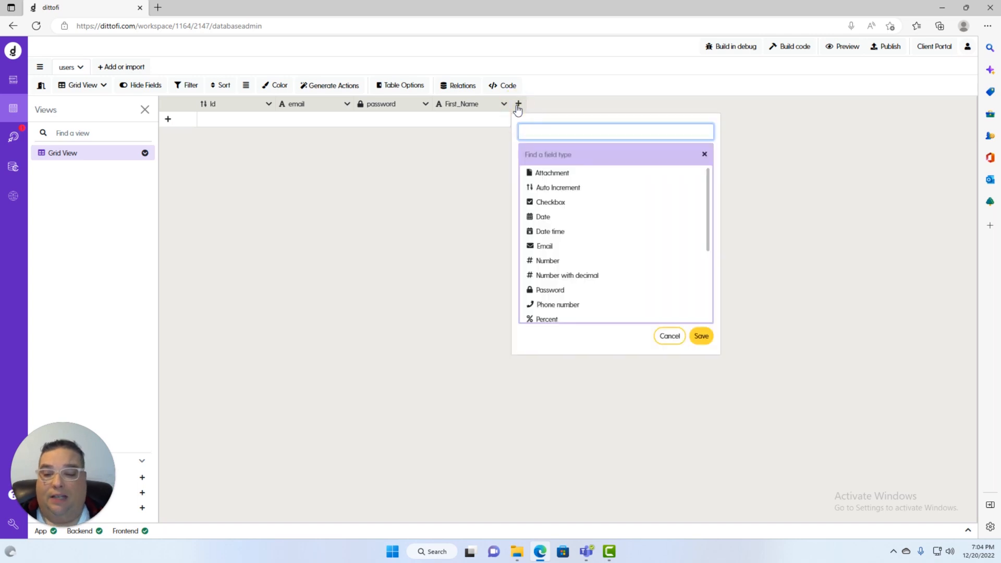
pyautogui.write('Last_N')
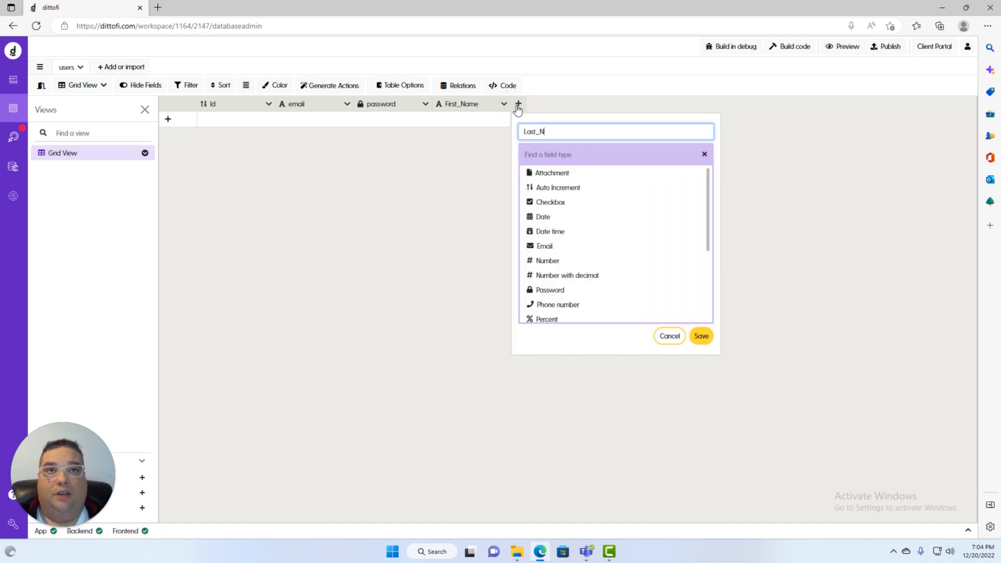
pyautogui.write('ame')
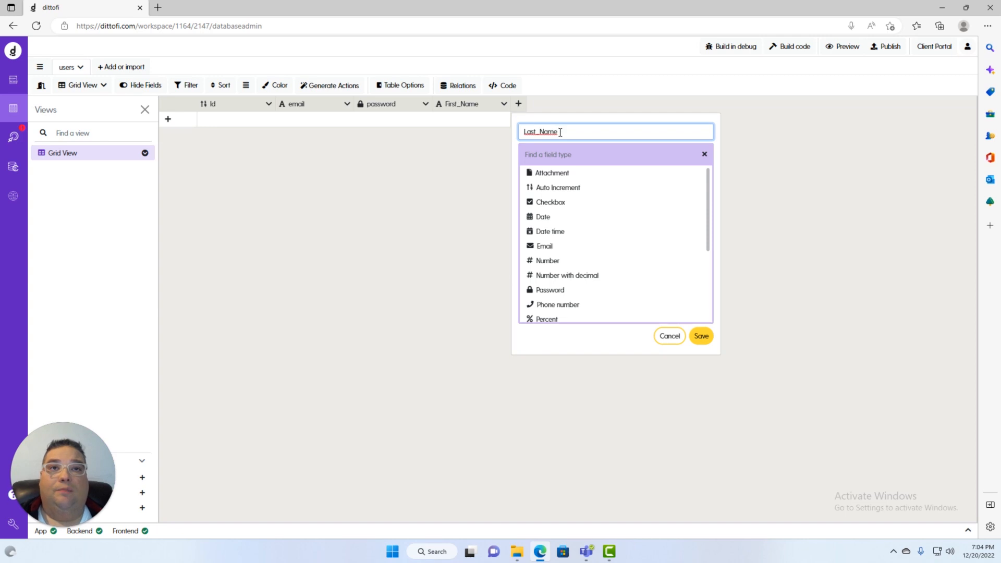
pyautogui.scroll(-3, 586, 209)
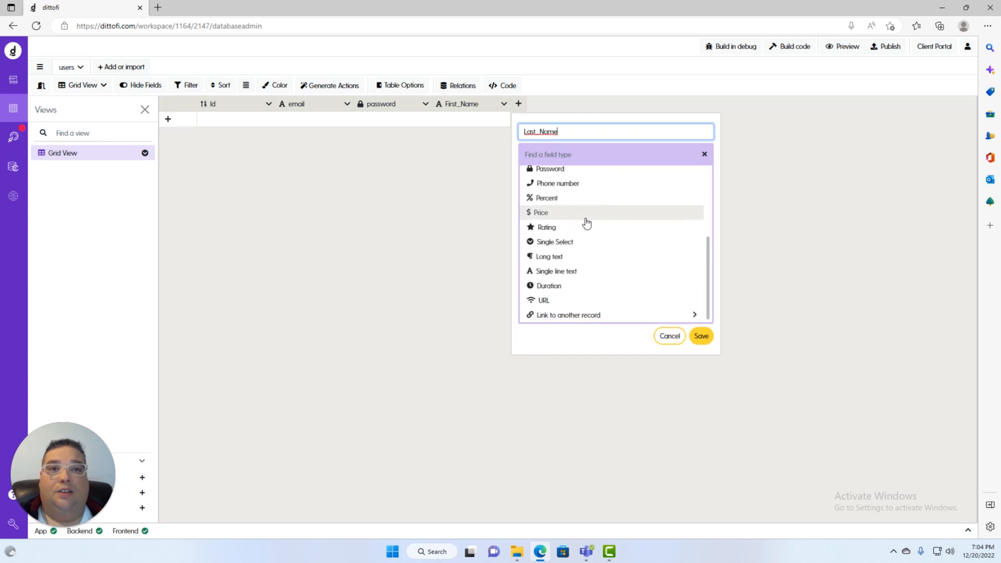
pyautogui.click(555, 271)
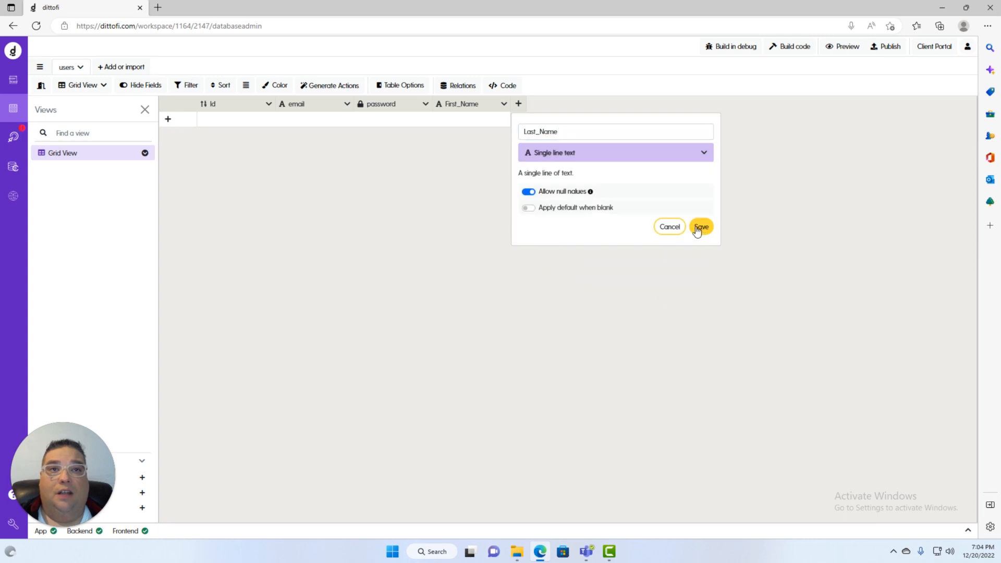
pyautogui.click(528, 191)
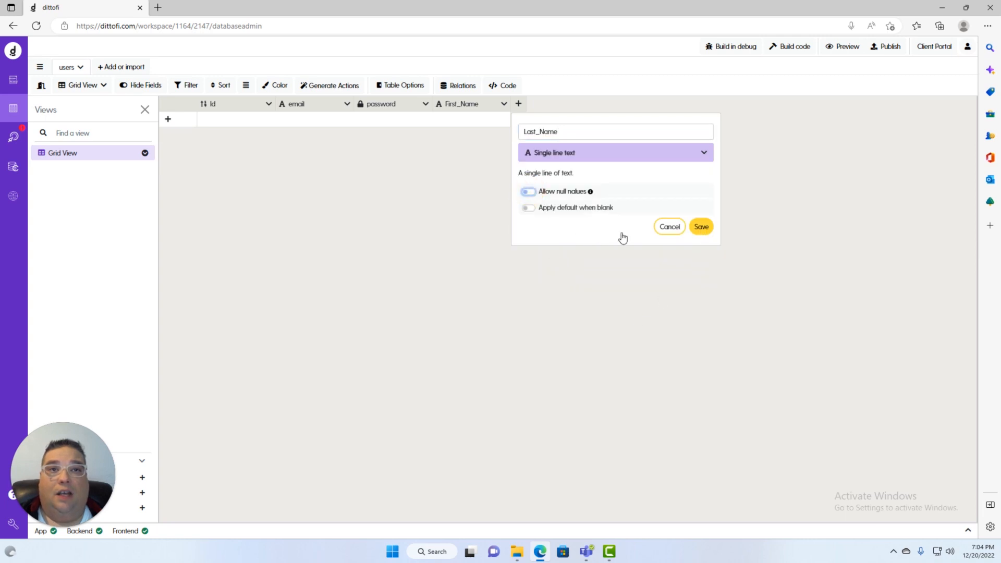
pyautogui.click(700, 226)
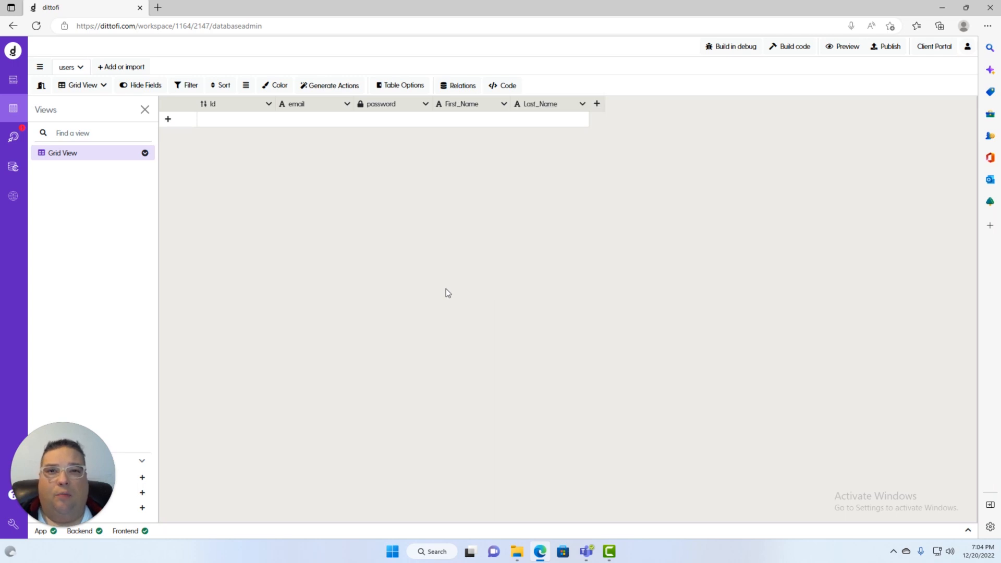
# Add a single-line text Business_Name column to the users table
pyautogui.click(597, 104)
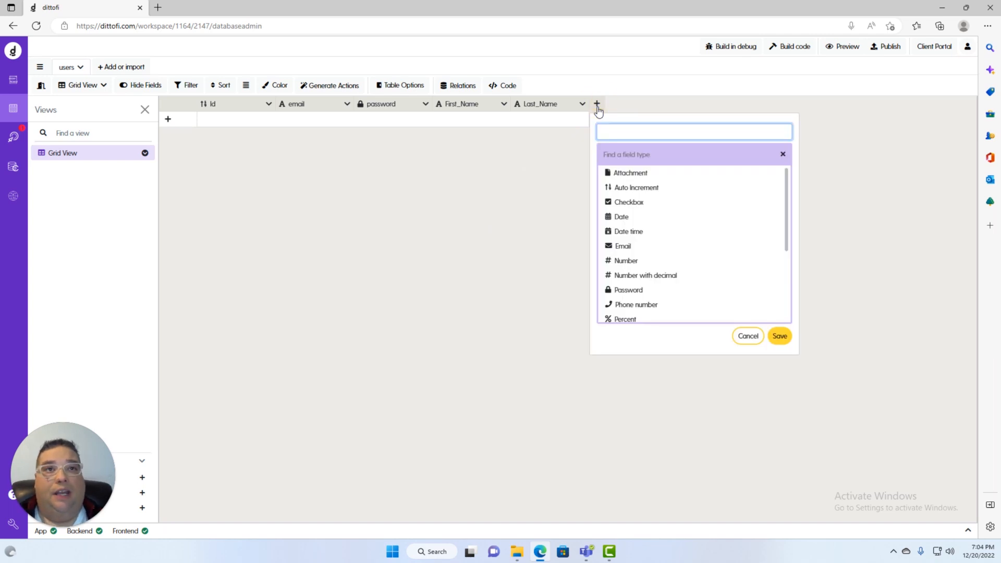
pyautogui.write('Business_N')
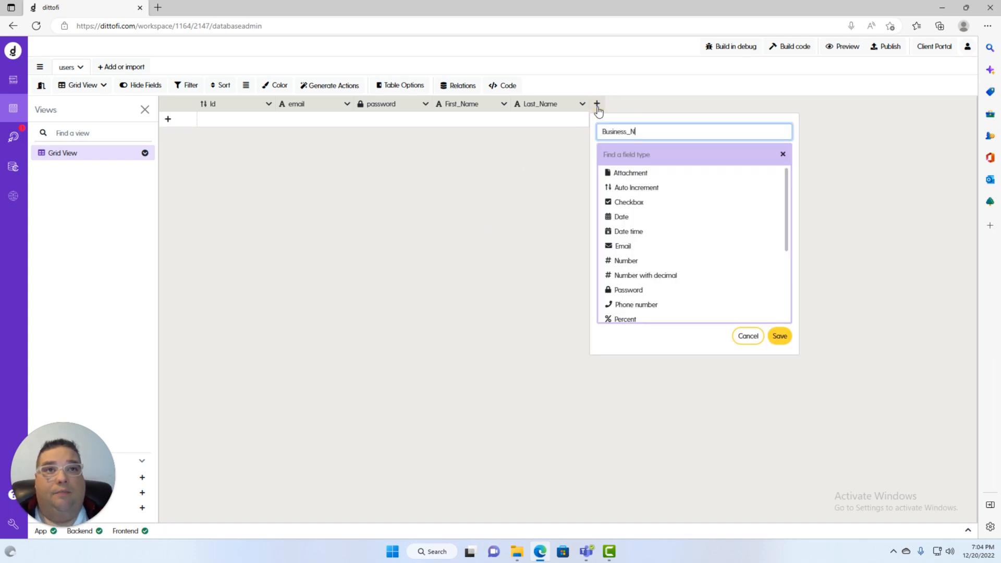
pyautogui.write('ame')
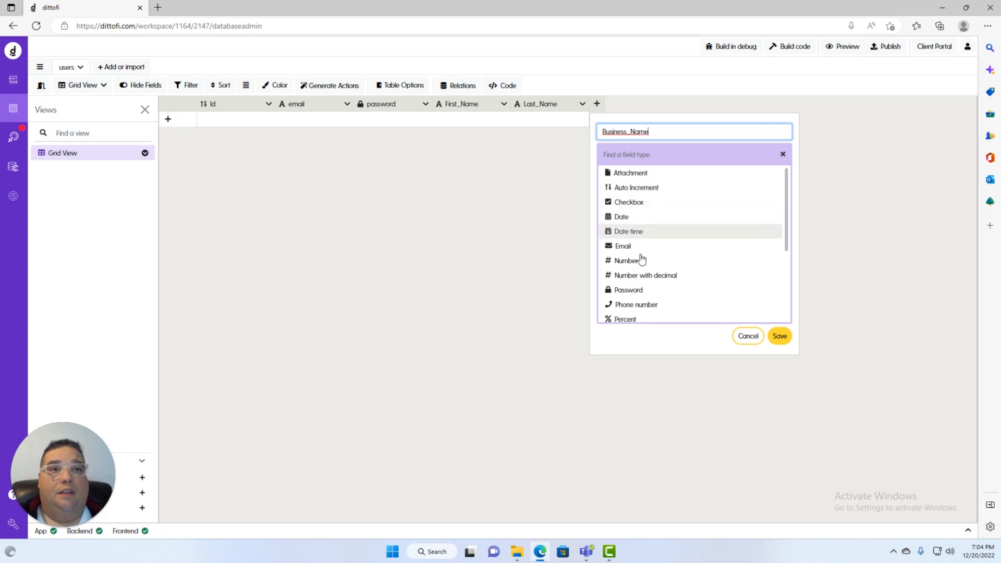
pyautogui.scroll(-3, 642, 264)
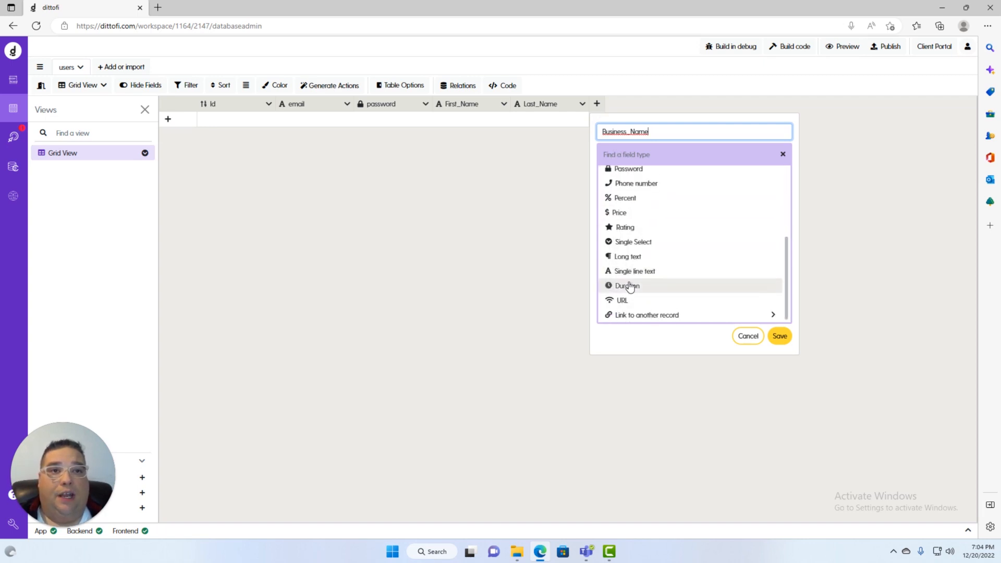
pyautogui.click(628, 271)
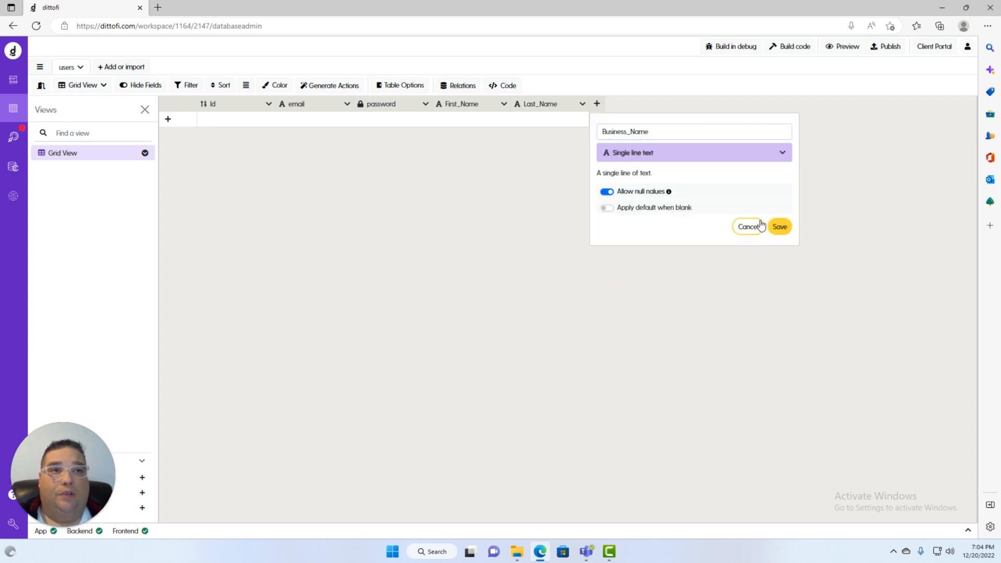
pyautogui.click(605, 192)
pyautogui.click(605, 193)
pyautogui.click(777, 229)
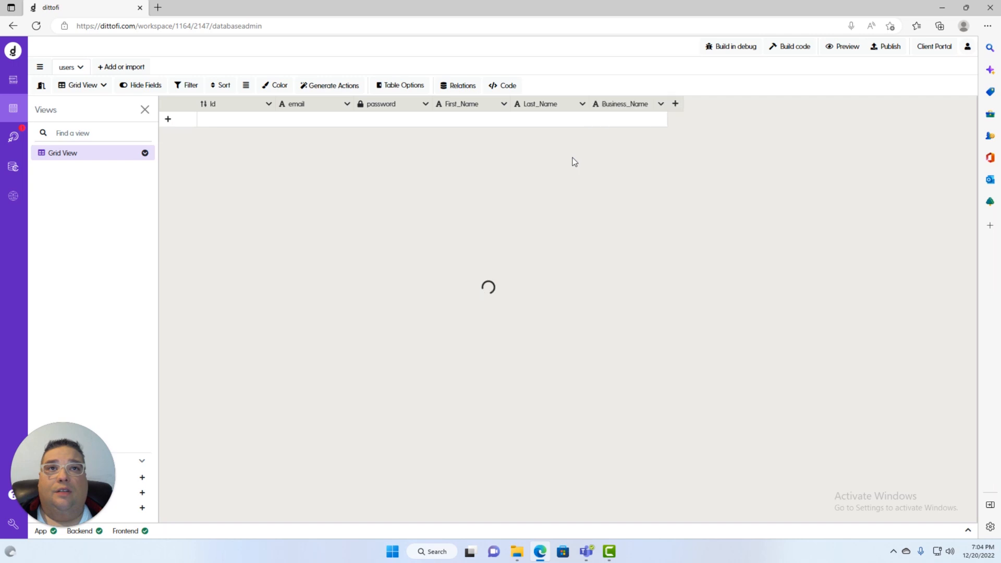
# Add a Phone_Number column of the phone number type
pyautogui.click(674, 103)
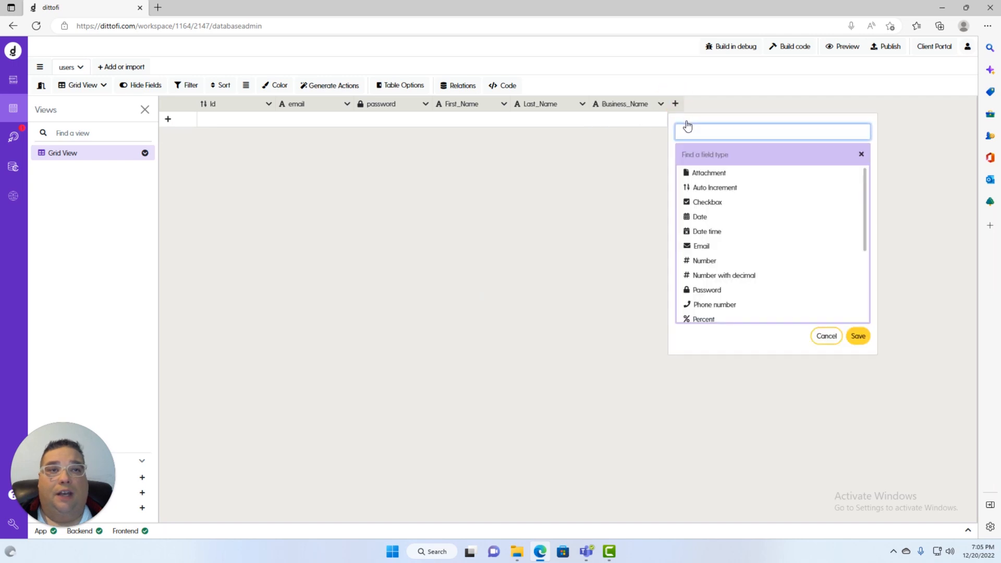
pyautogui.write('Phone_')
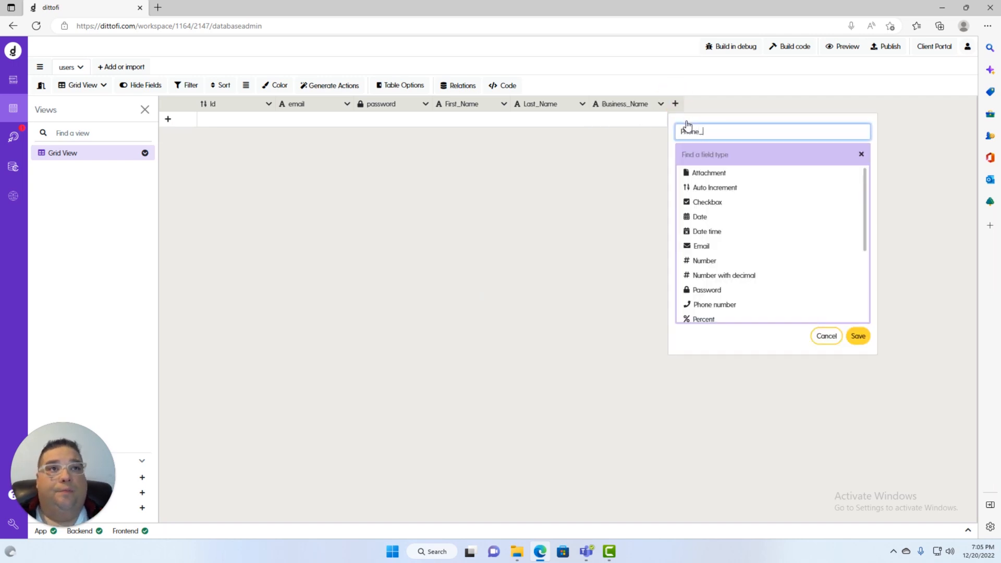
pyautogui.write('Number')
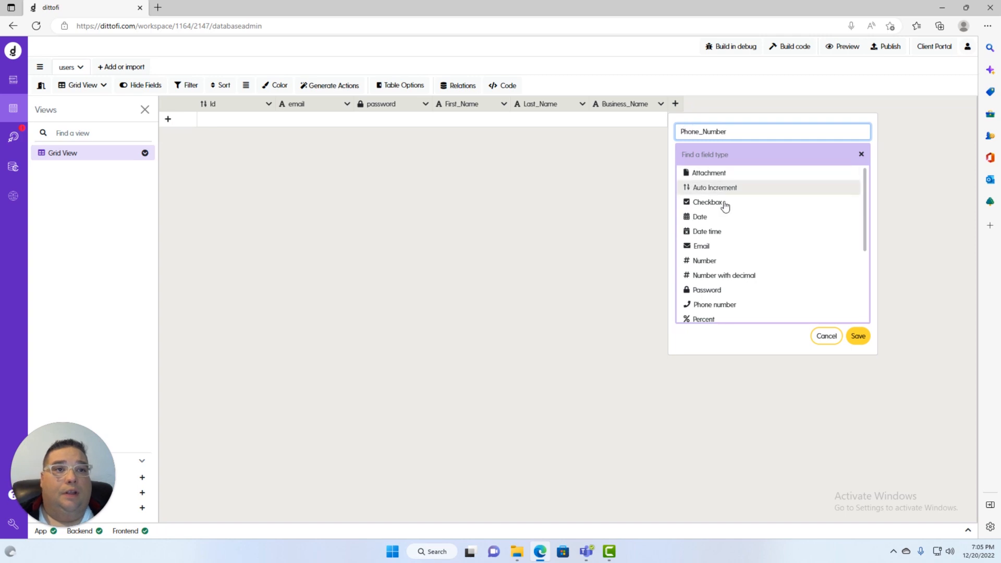
pyautogui.scroll(-1, 727, 280)
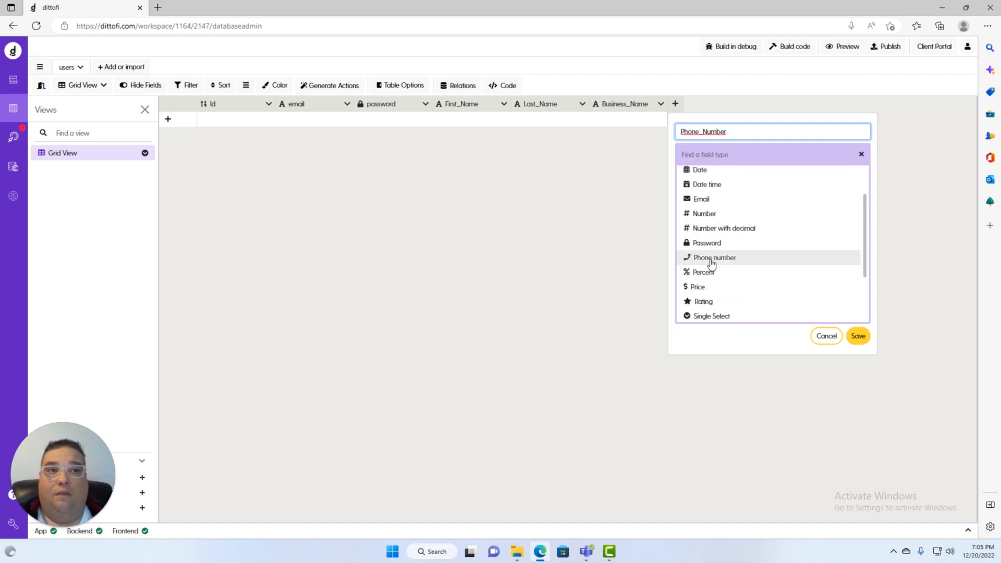
pyautogui.click(711, 258)
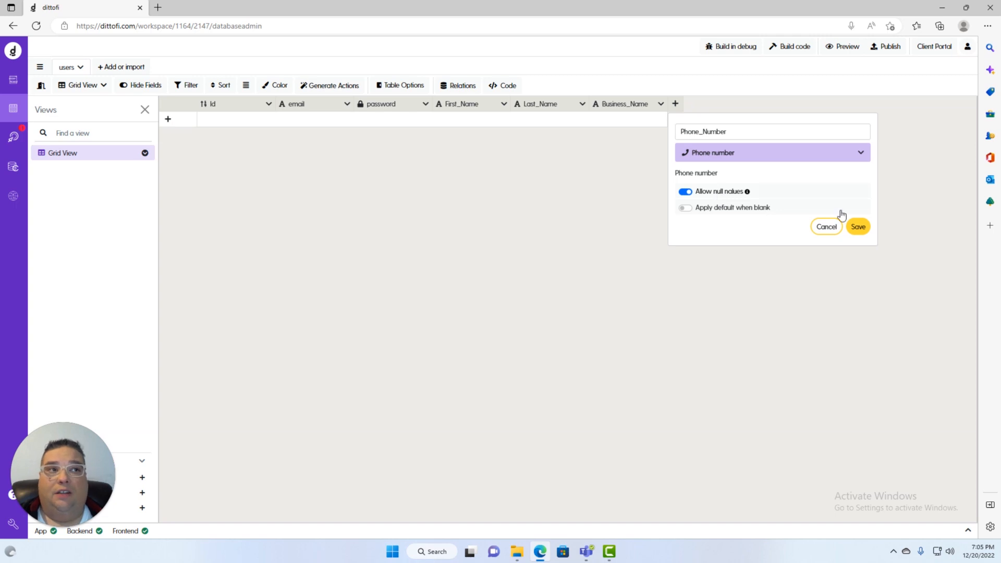
pyautogui.click(858, 227)
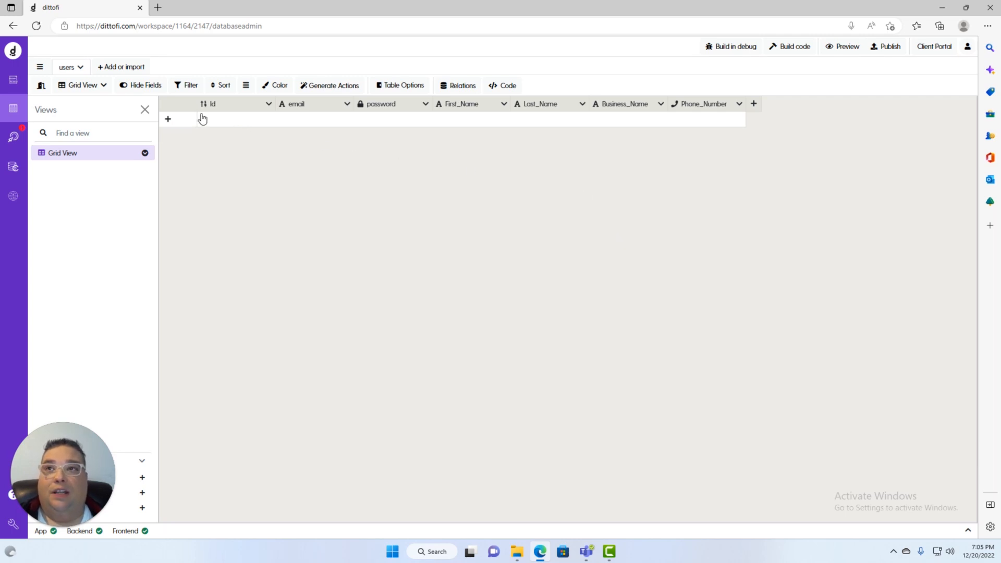
# Start a new row and enter the first user's email and password
pyautogui.click(297, 119)
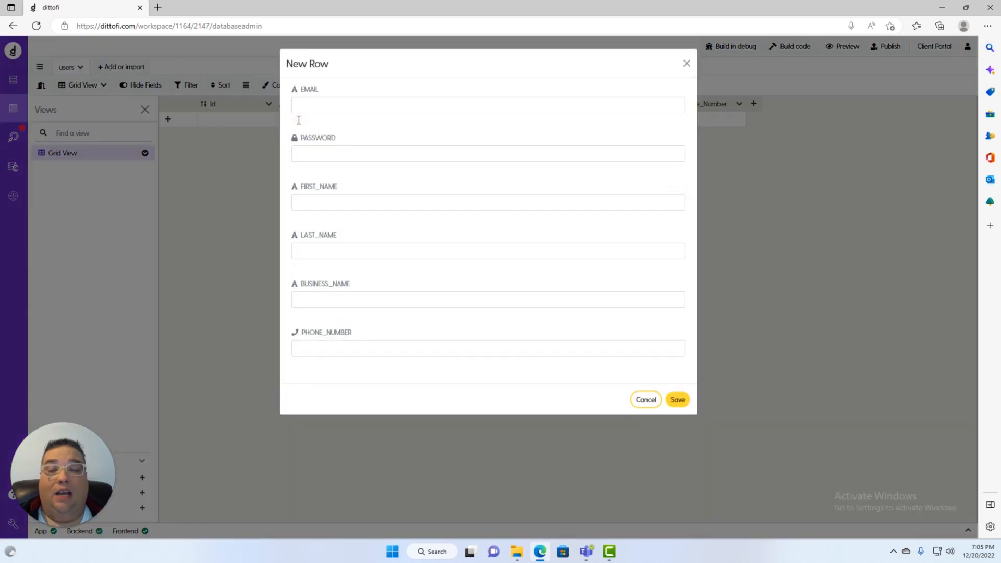
pyautogui.click(332, 102)
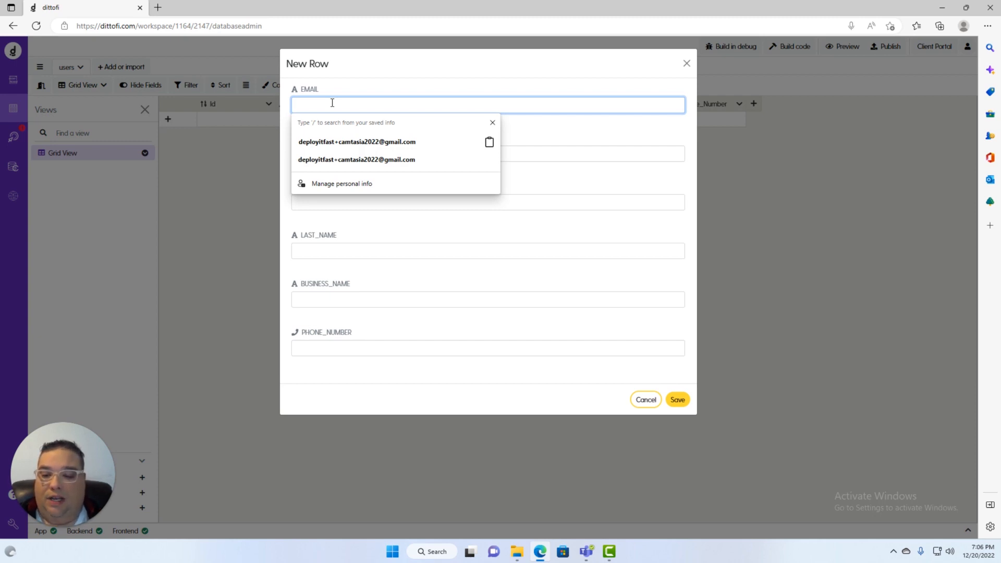
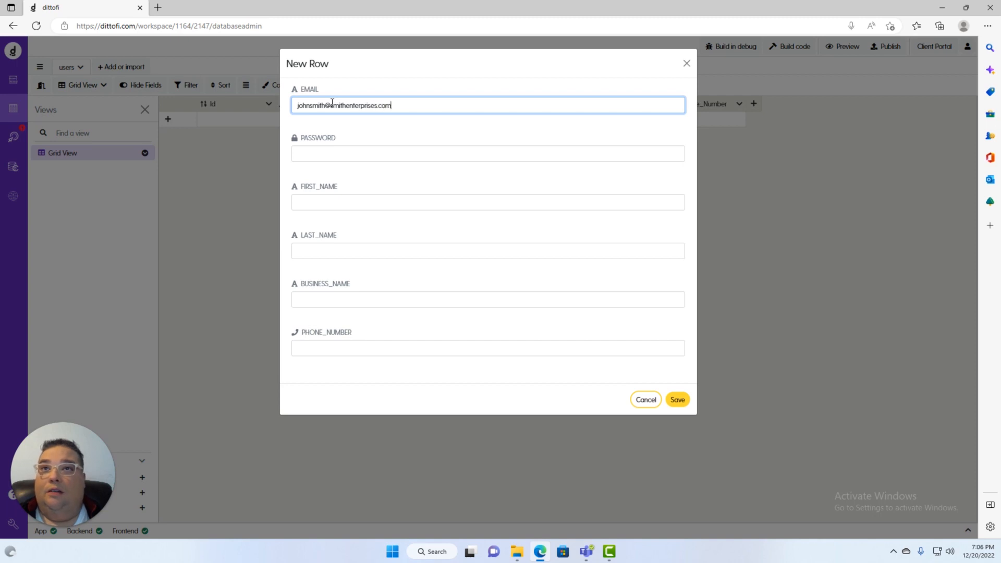
pyautogui.press('Tab')
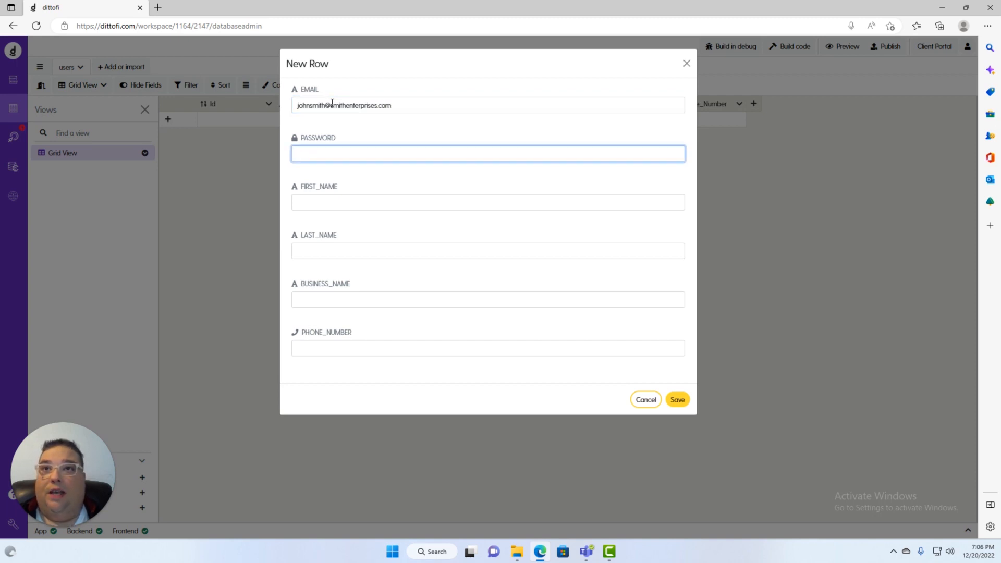
pyautogui.write('password')
# Fill in the first user's first and last name, business name and phone number, then save
pyautogui.press('Tab')
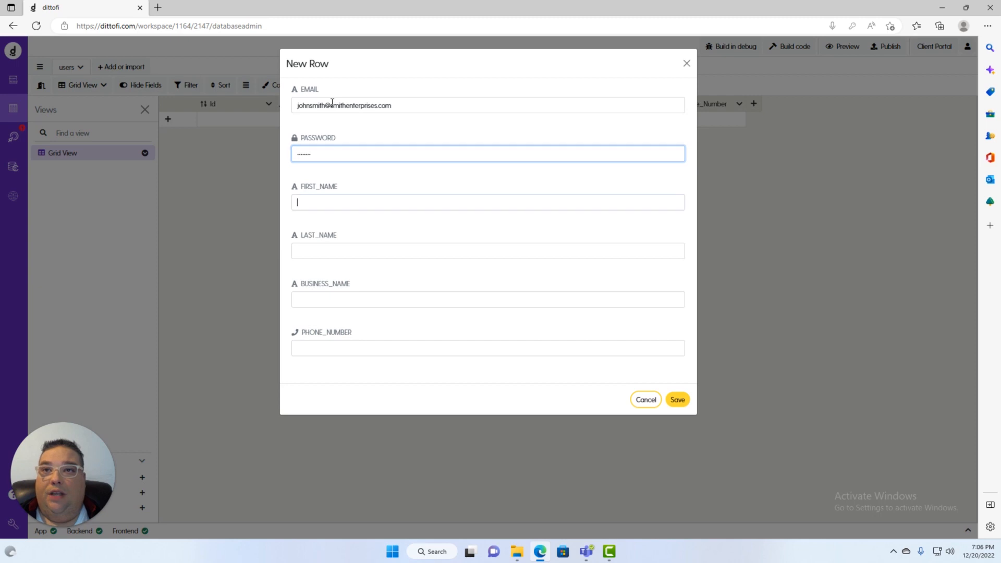
pyautogui.write('John')
pyautogui.press('Tab')
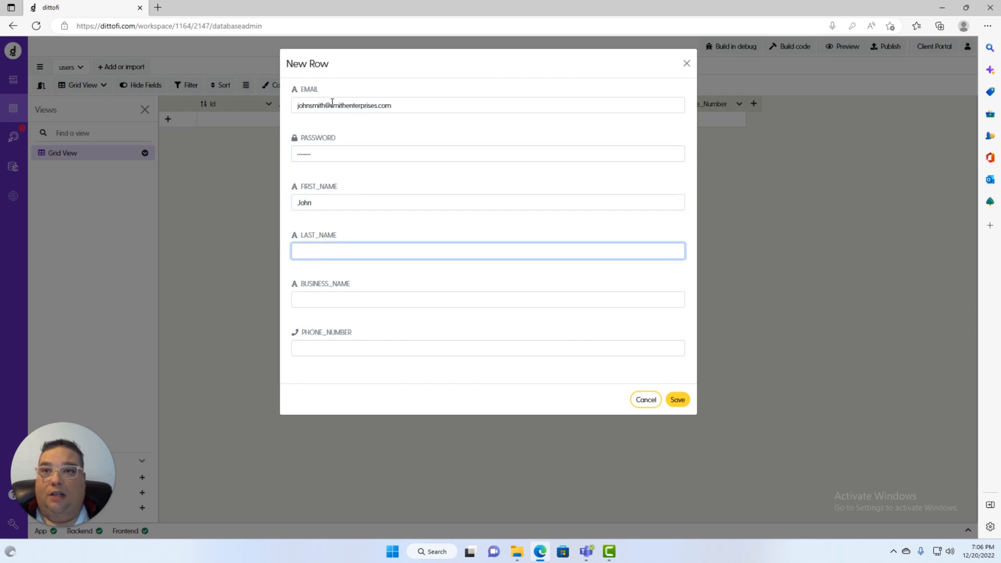
pyautogui.write('Smith')
pyautogui.press('Tab')
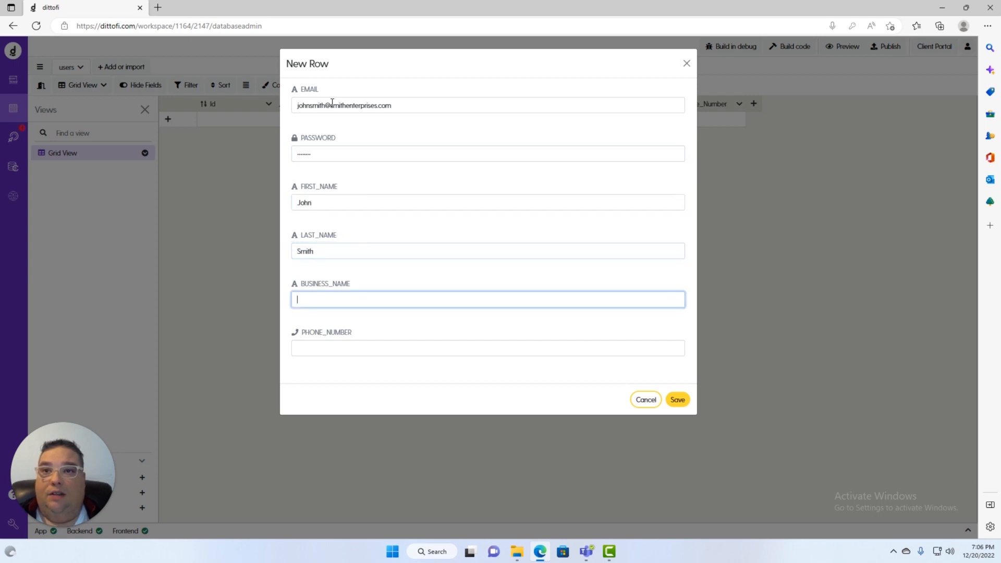
pyautogui.write('Sm')
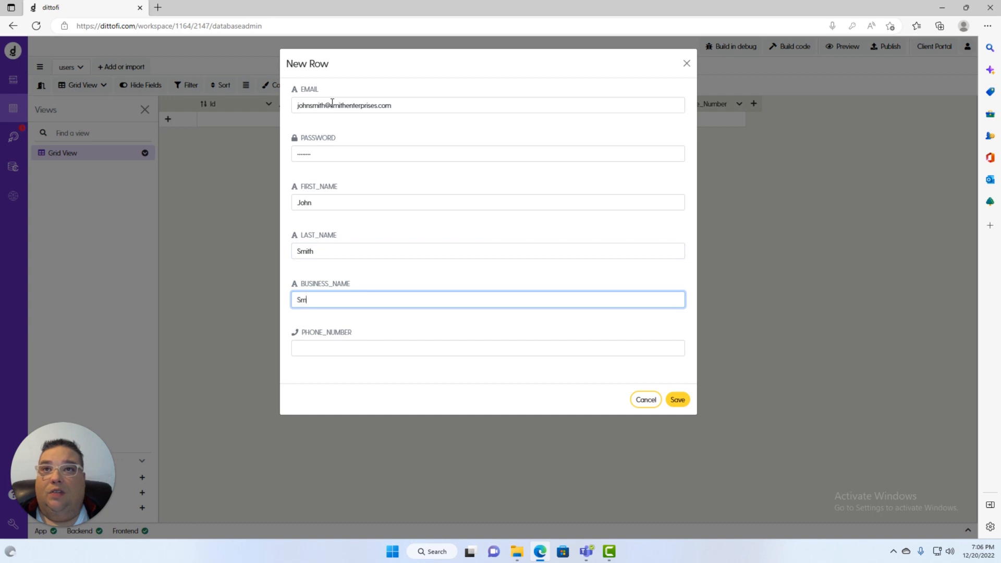
pyautogui.write('ith Enterprises')
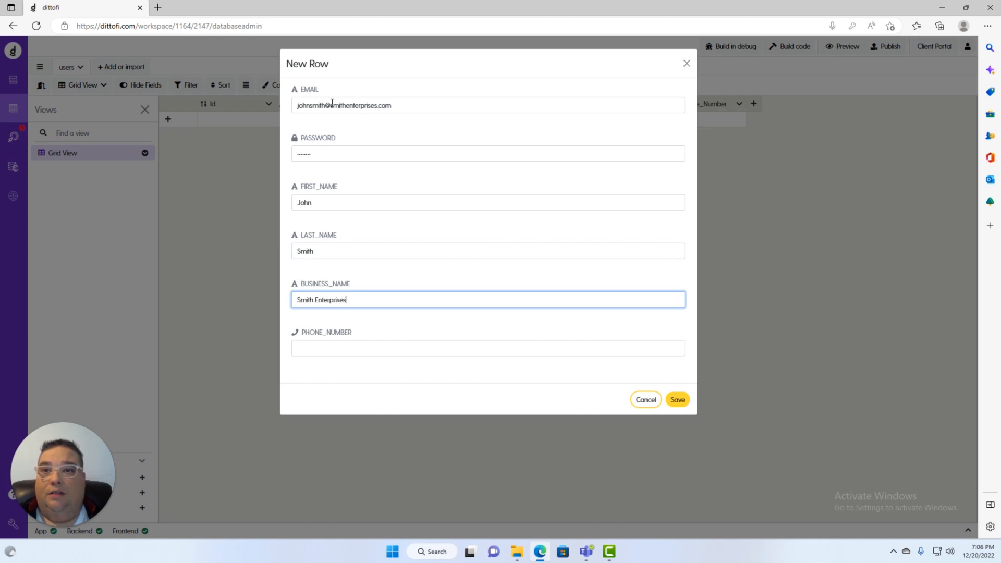
pyautogui.press('Tab')
pyautogui.write('55')
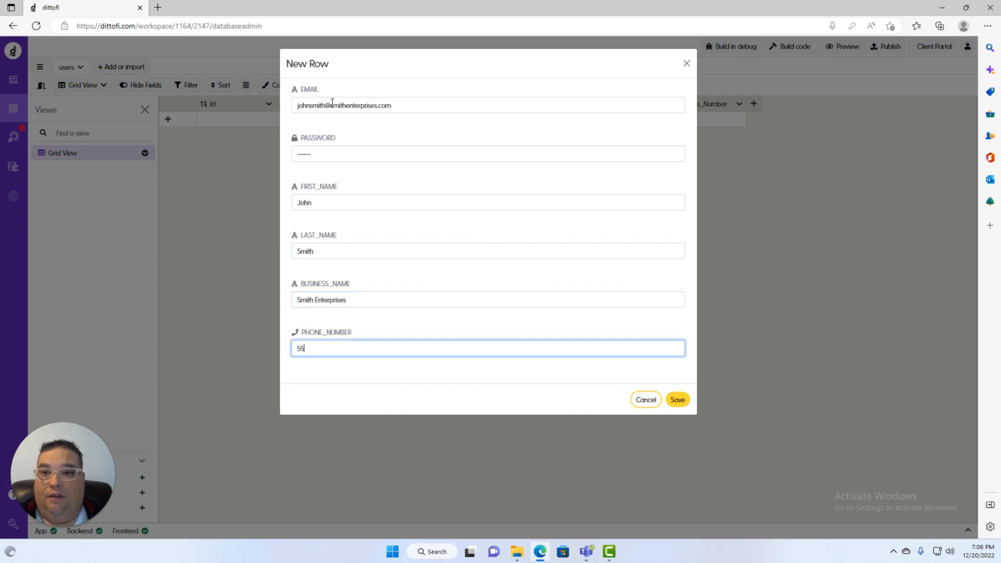
pyautogui.write('5-555-555-5')
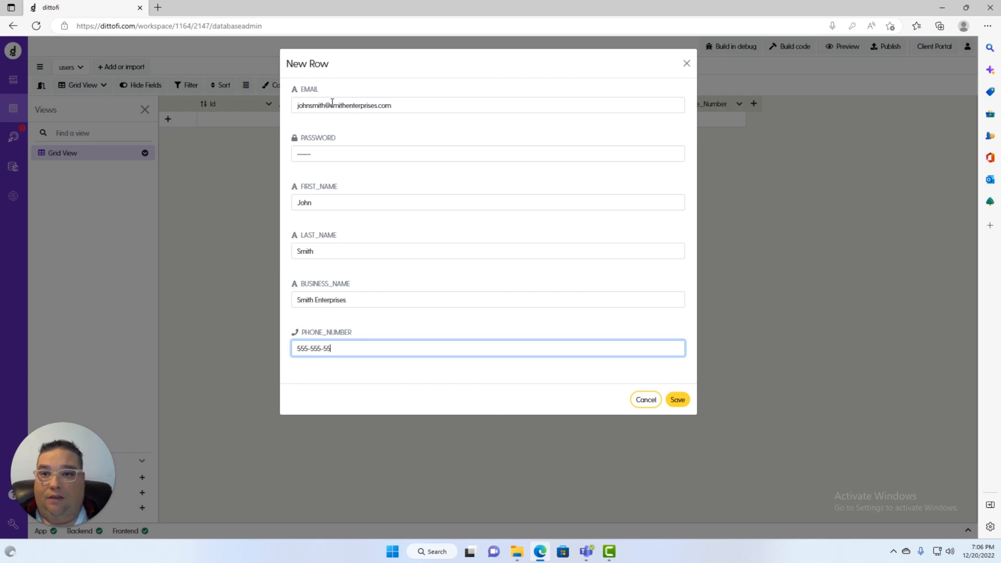
pyautogui.write('5')
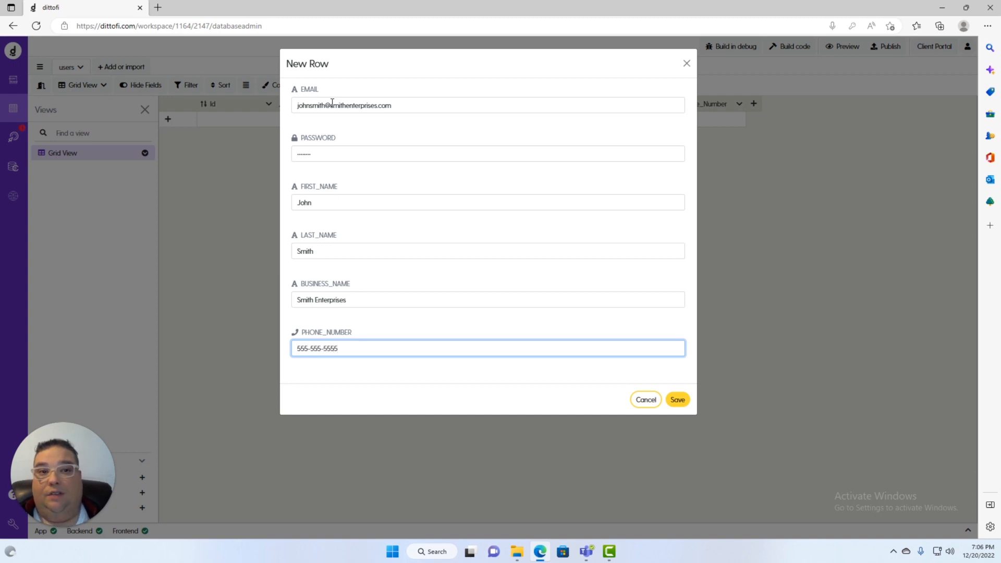
pyautogui.click(677, 399)
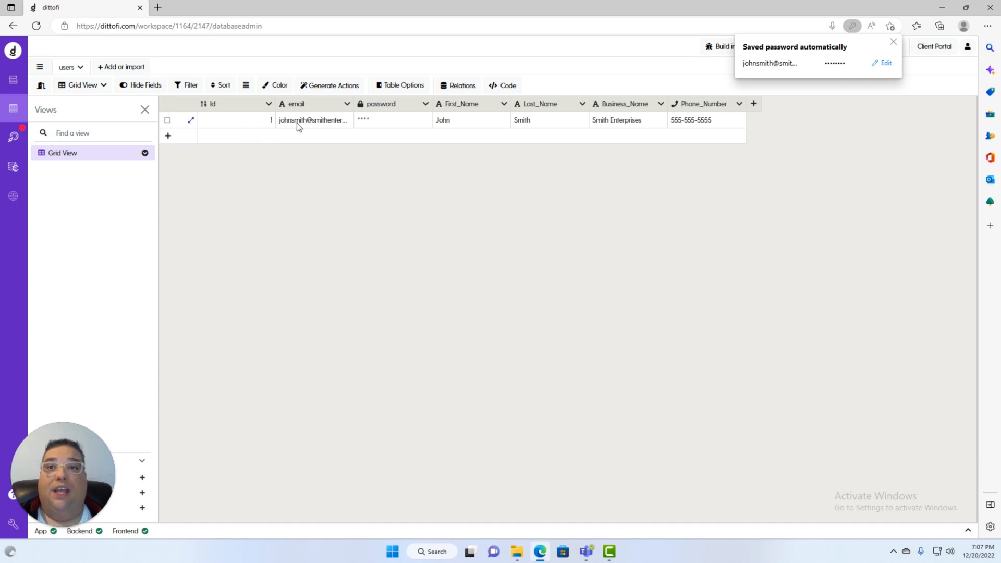
# Open a New Row form for a second user
pyautogui.click(291, 139)
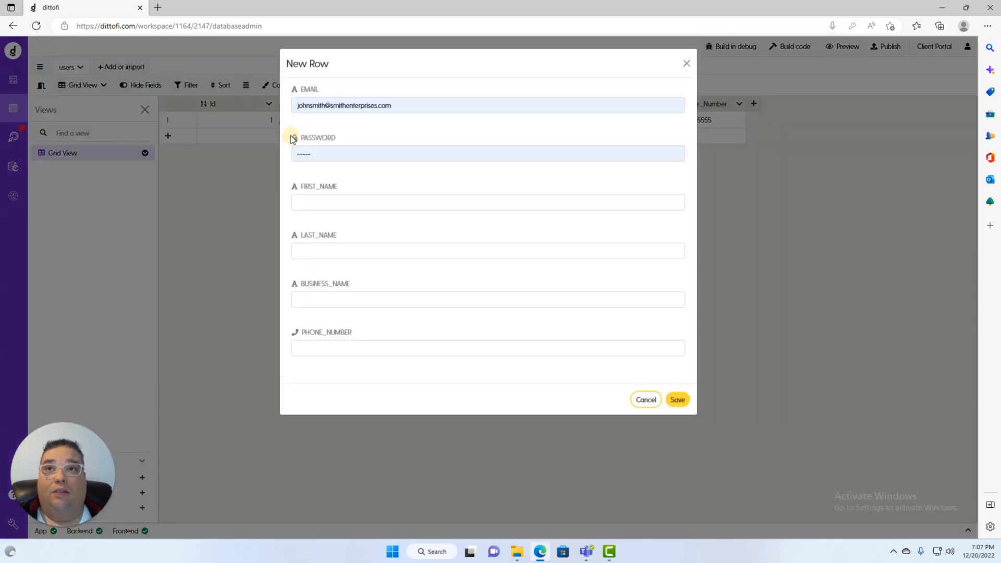
# Overwrite the autofilled email field with the second user's full name and enter the password
pyautogui.click(415, 104)
pyautogui.moveTo(416, 103); pyautogui.dragTo(222, 91)
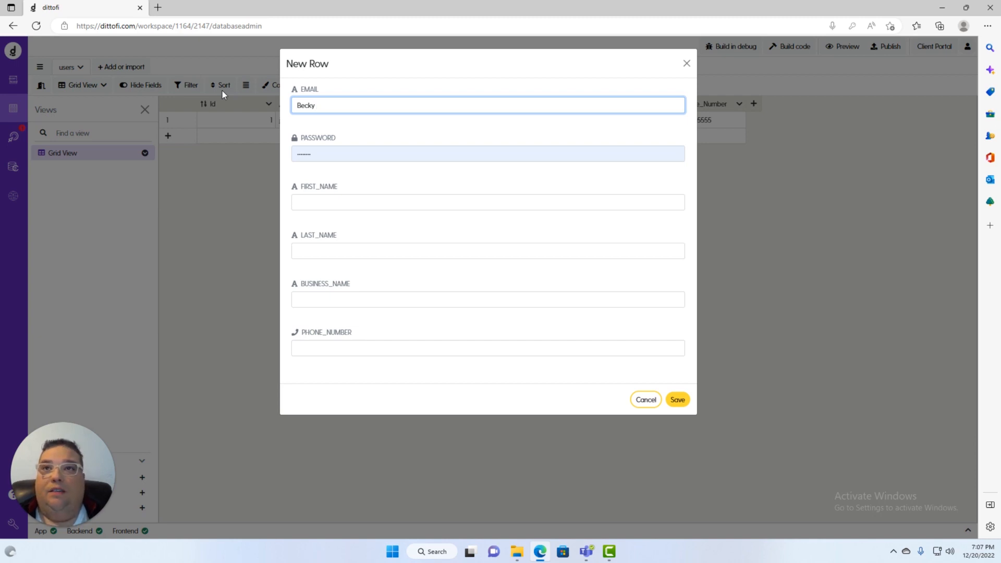
pyautogui.press('Tab')
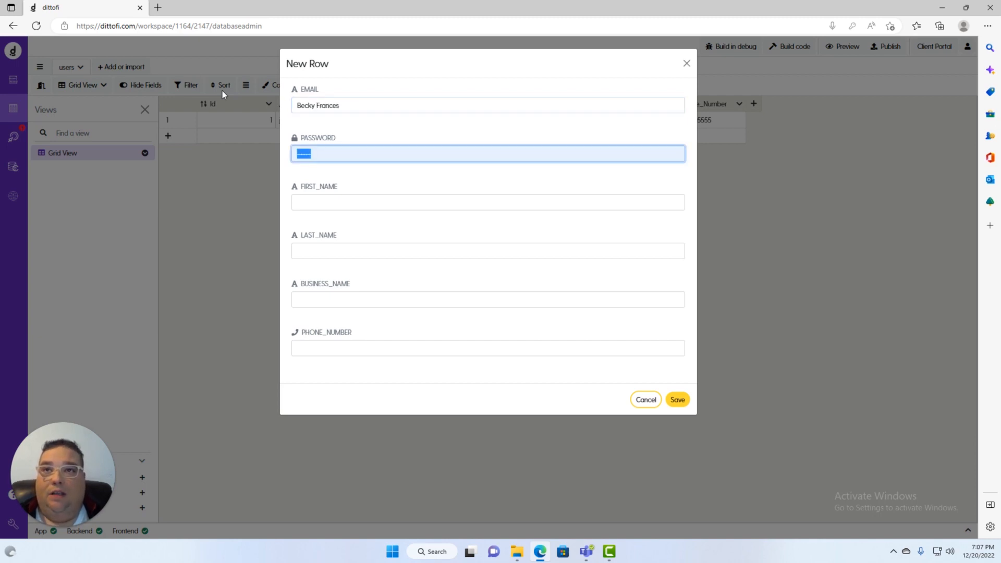
pyautogui.write('password')
# Enter the second user's first and last name, hair salon business name and phone number, then save
pyautogui.press('Tab')
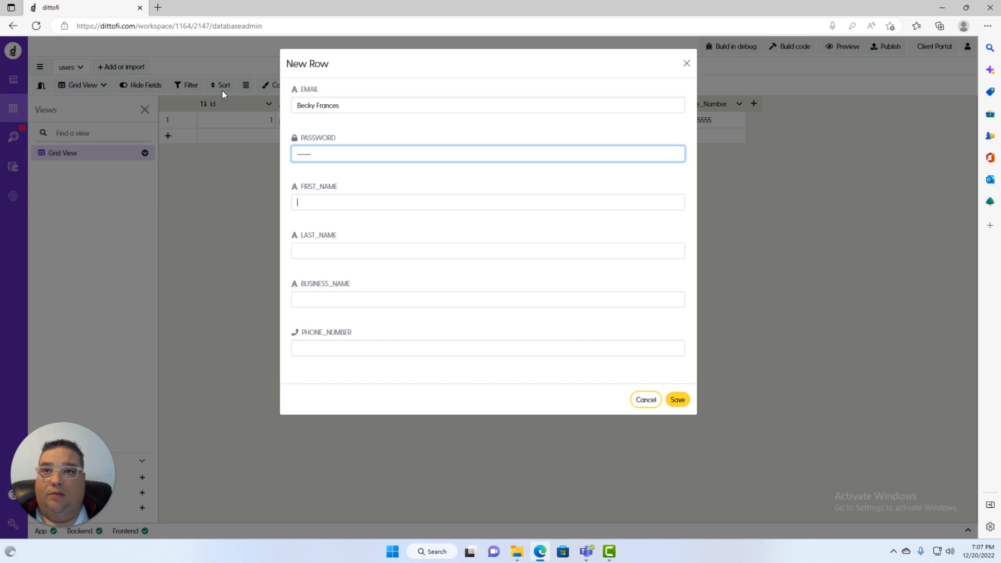
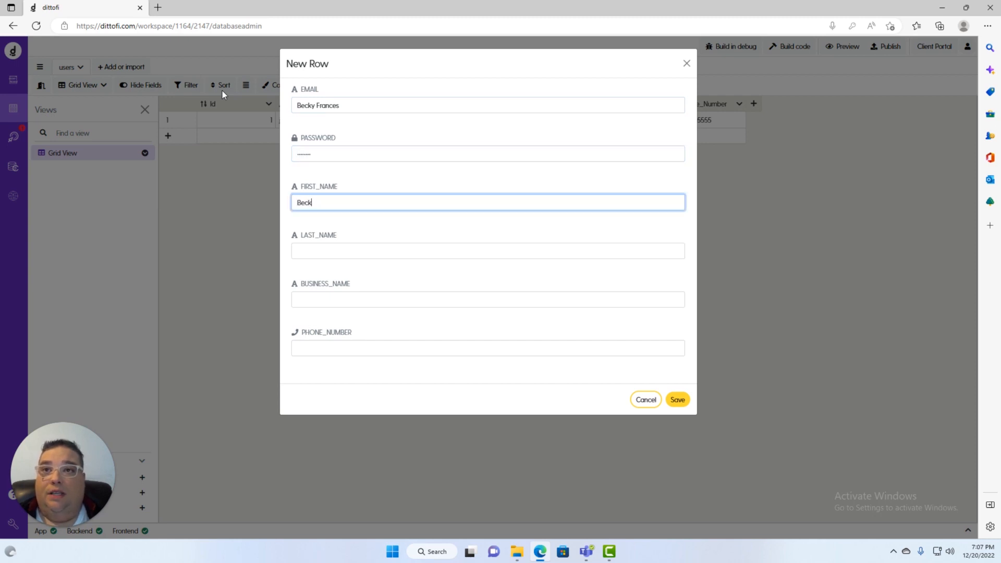
pyautogui.press('Tab')
pyautogui.press('Tab')
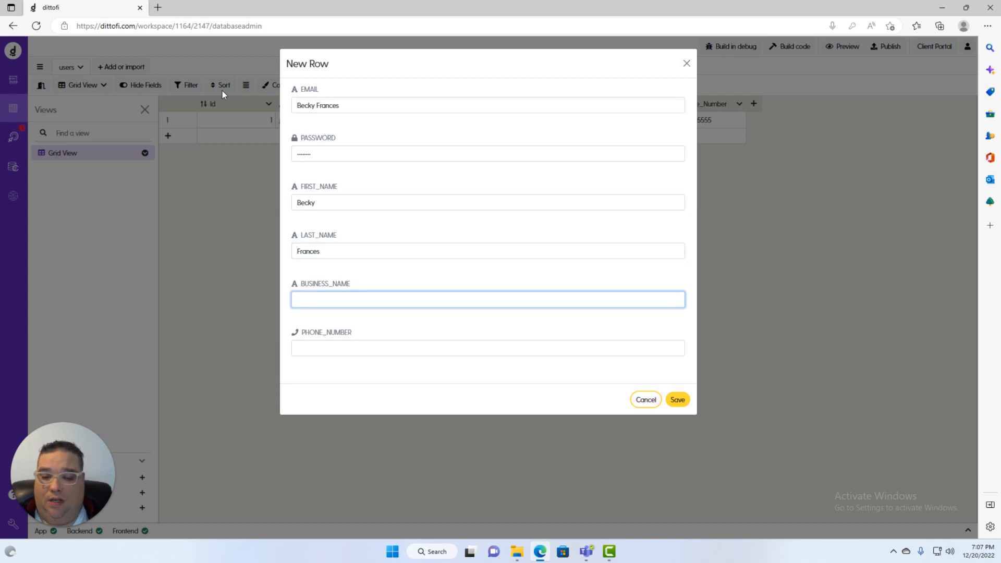
pyautogui.write("Becky's")
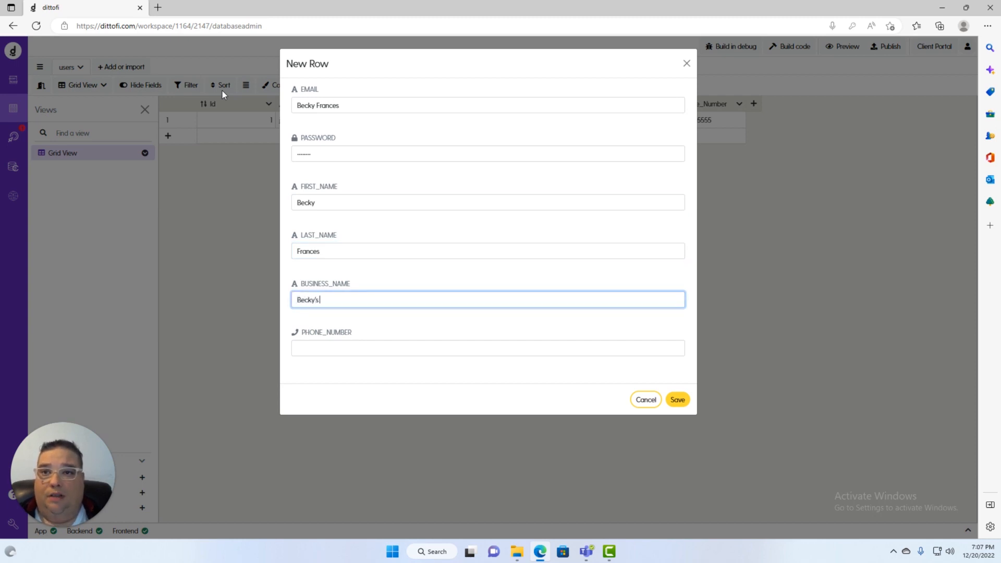
pyautogui.write(' Ha')
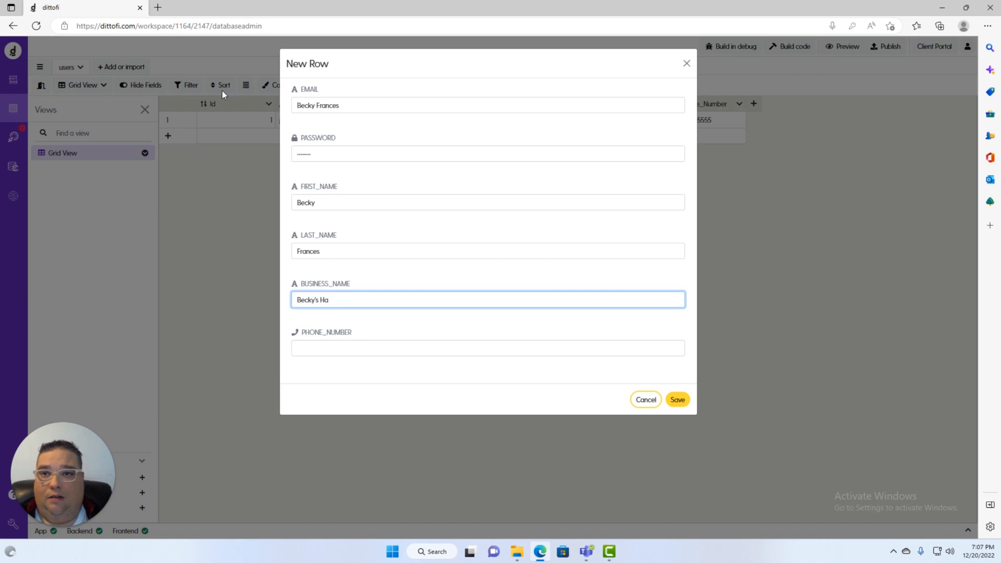
pyautogui.write('rrcut and')
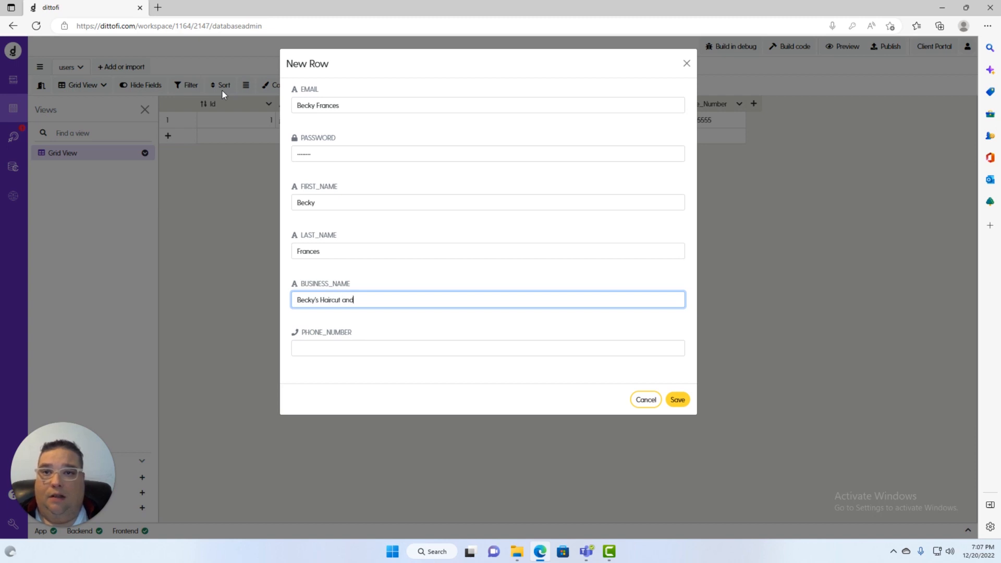
pyautogui.write(' Solon')
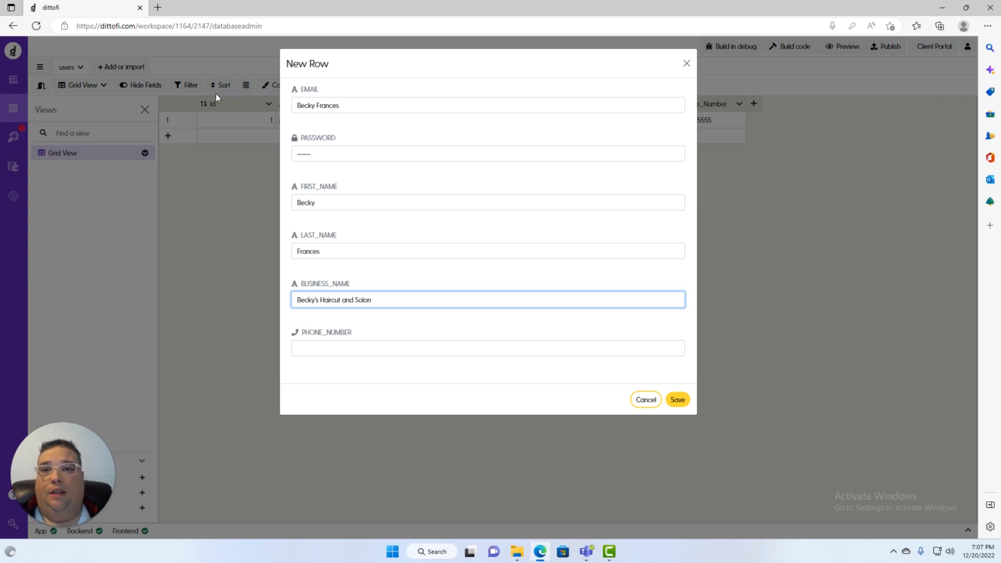
pyautogui.click(343, 354)
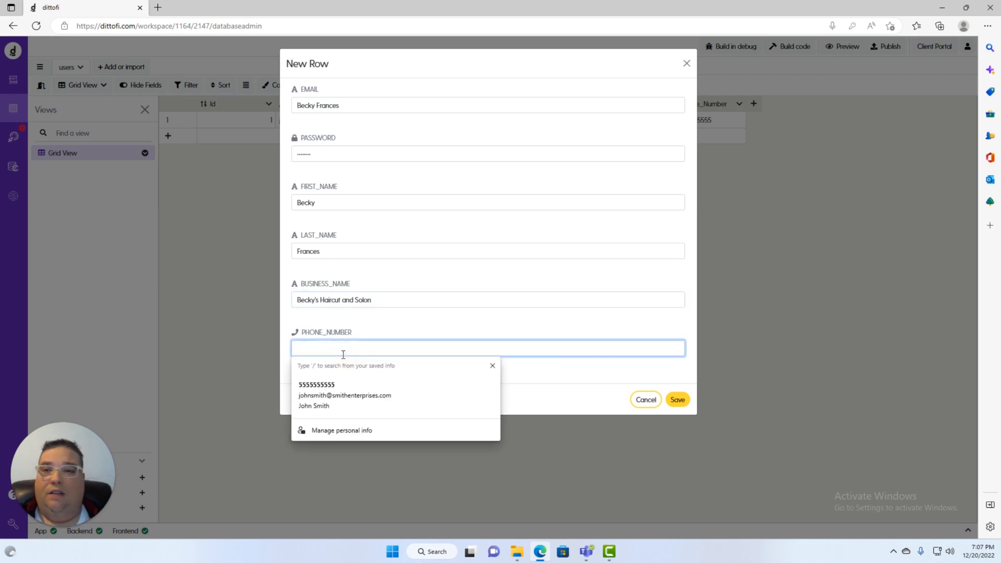
pyautogui.write('555-55')
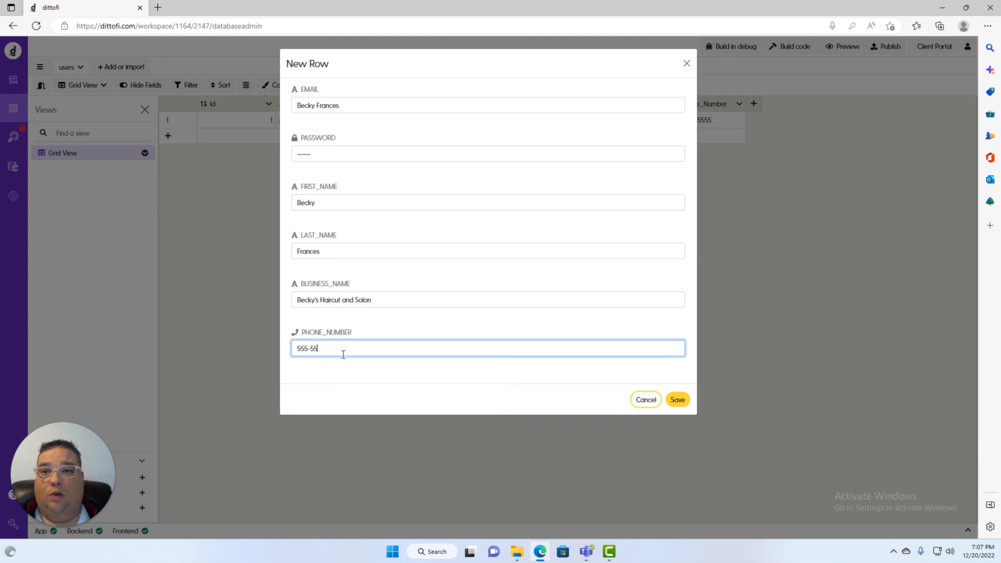
pyautogui.write('5-55')
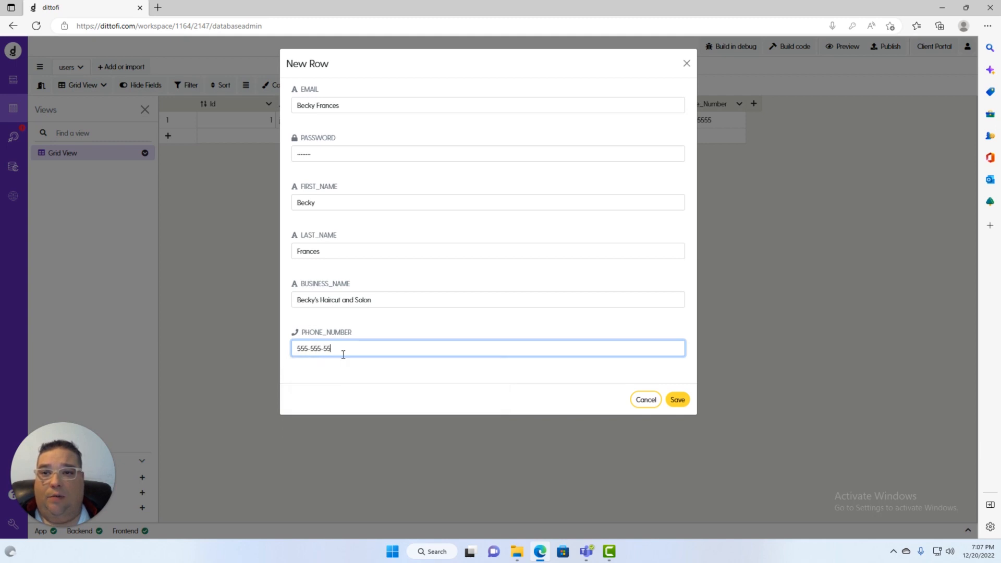
pyautogui.write('556')
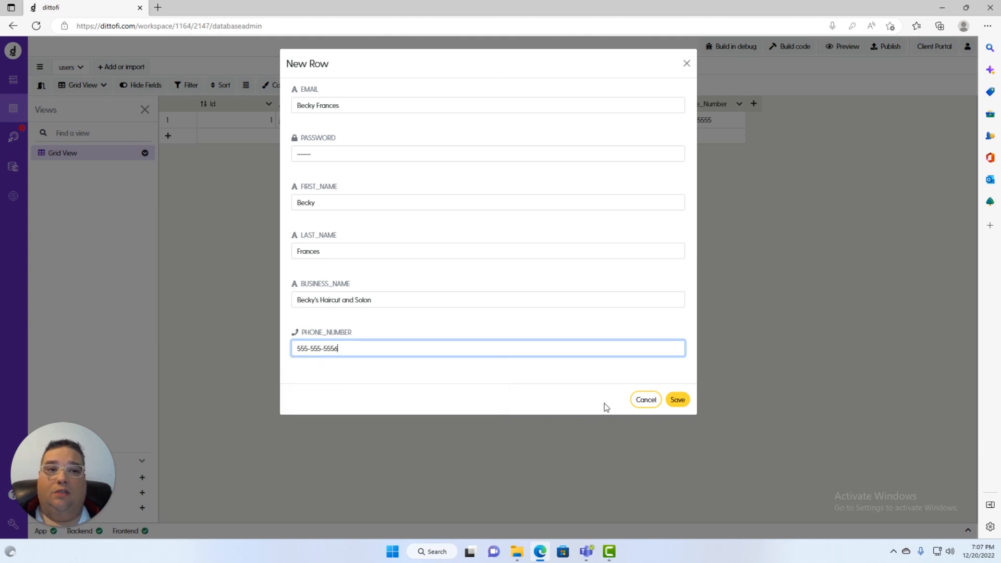
pyautogui.click(680, 400)
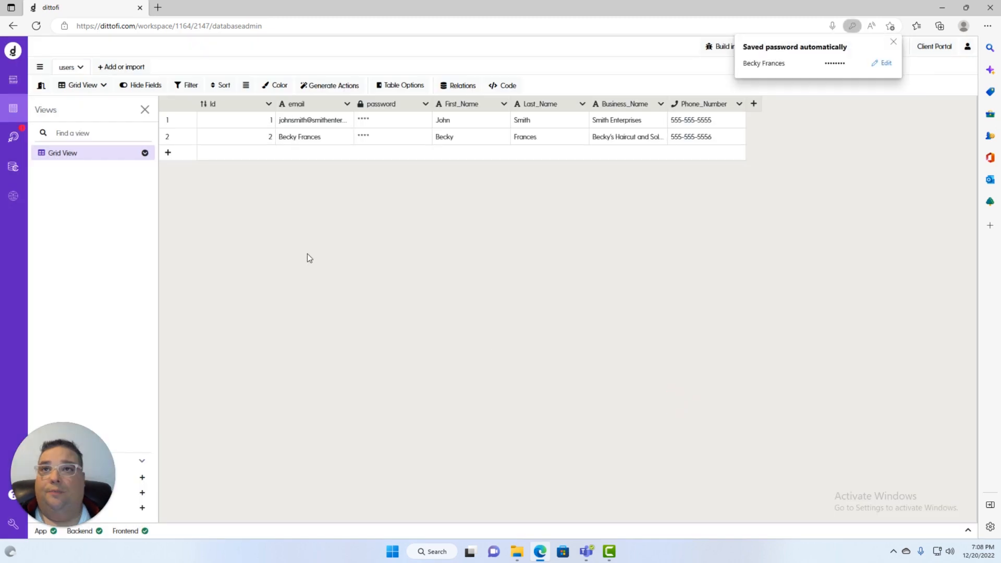